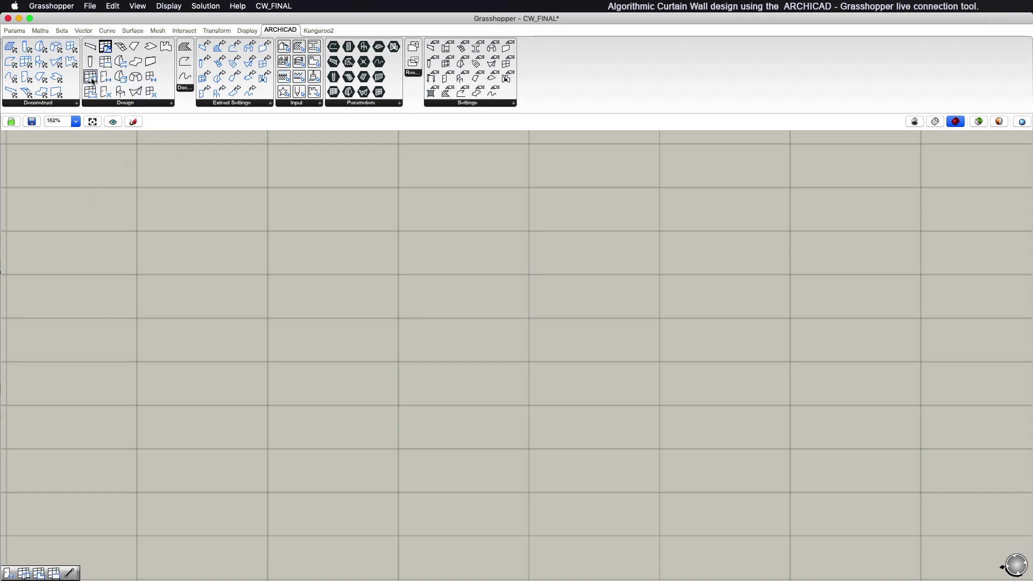
Place Curtain Wall, Curtain Wall Boundary and Curtain Wall Segment components side by side on the canvas
left_click_drag(93, 81, 160, 231)
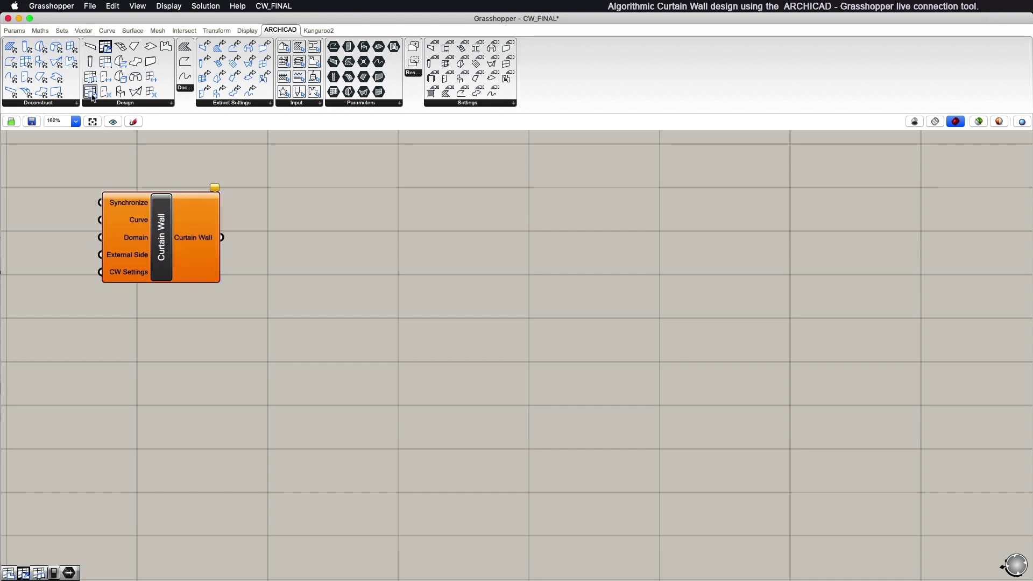
left_click_drag(93, 97, 353, 248)
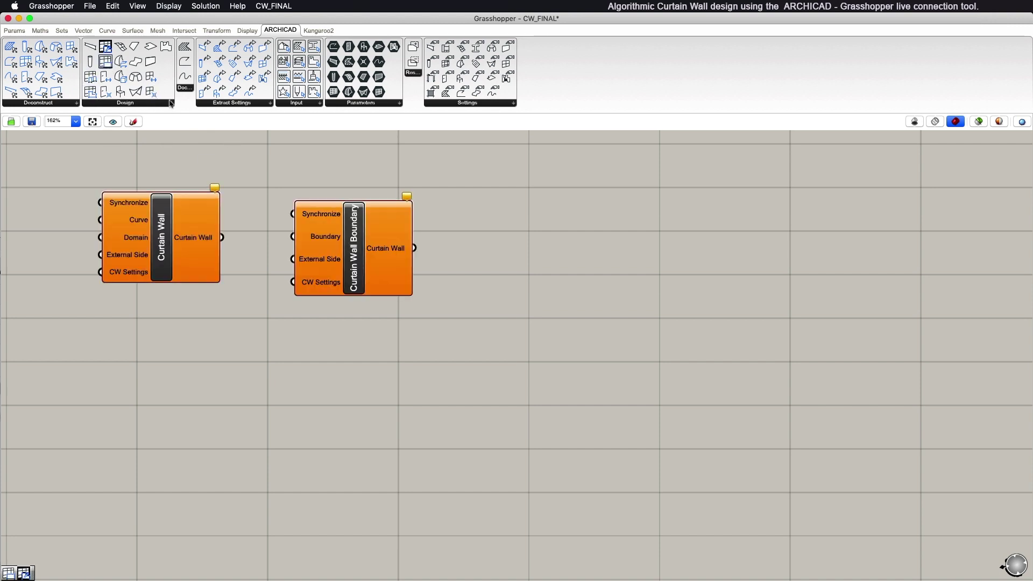
left_click_drag(105, 61, 564, 245)
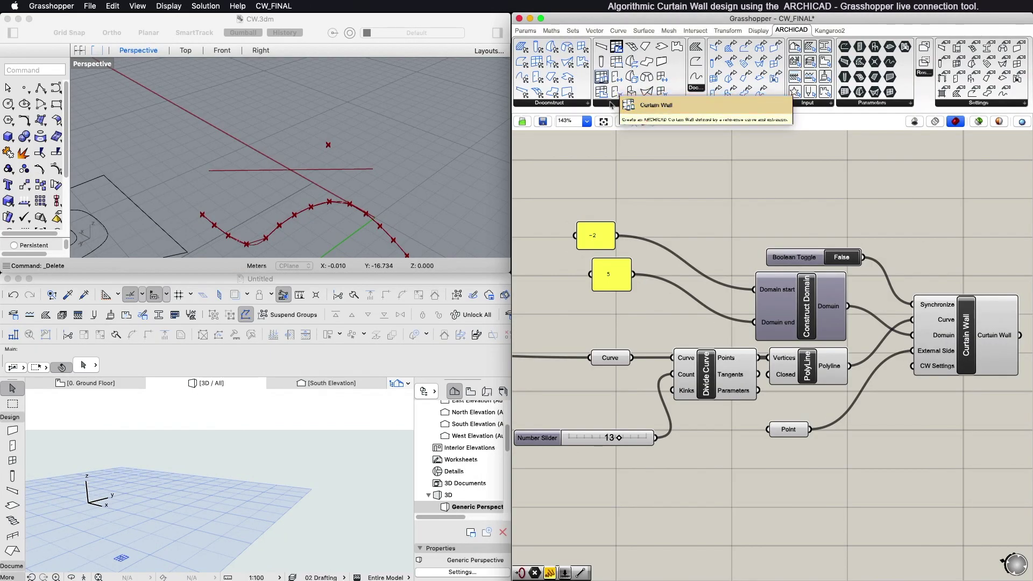
Check the Rhino curve feeding the curved wall and set Synchronize to True
left_click(968, 348)
left_click(943, 250)
left_click(615, 360)
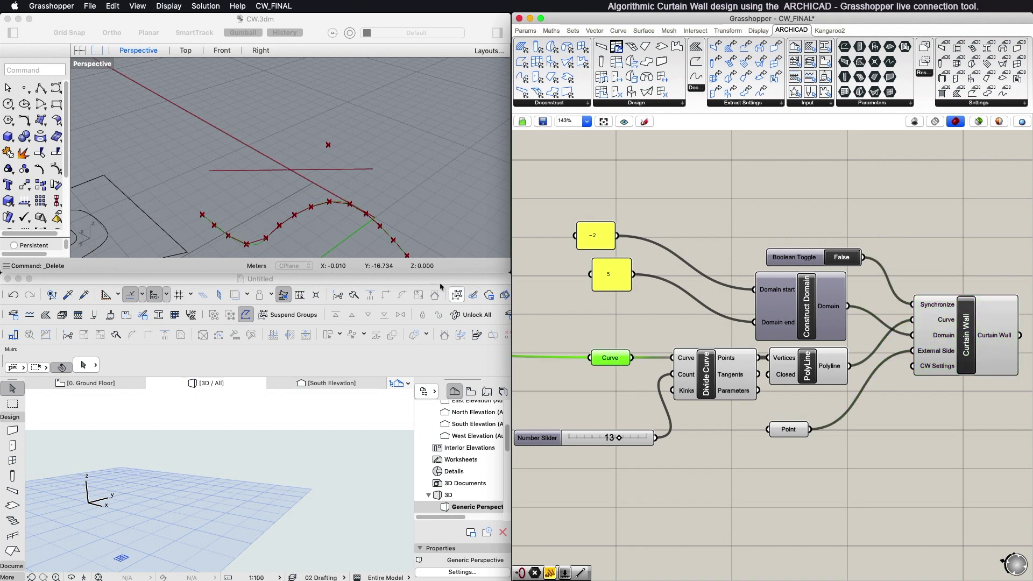
left_click(843, 257)
left_click(788, 224)
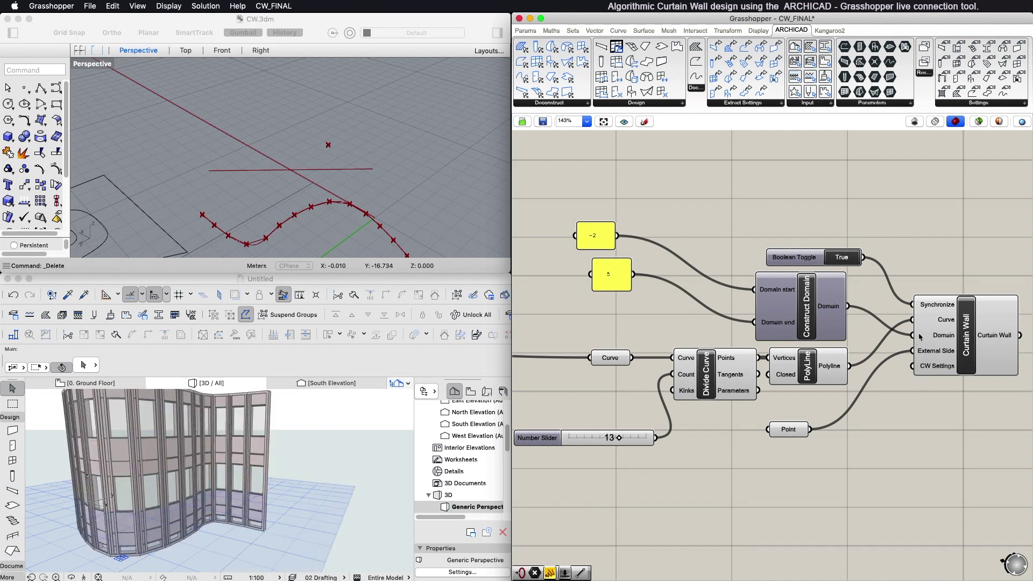
Review the external-side point and polyline, then reduce the curve divisions from 13 to 3
mouse_move(920, 339)
left_click(792, 435)
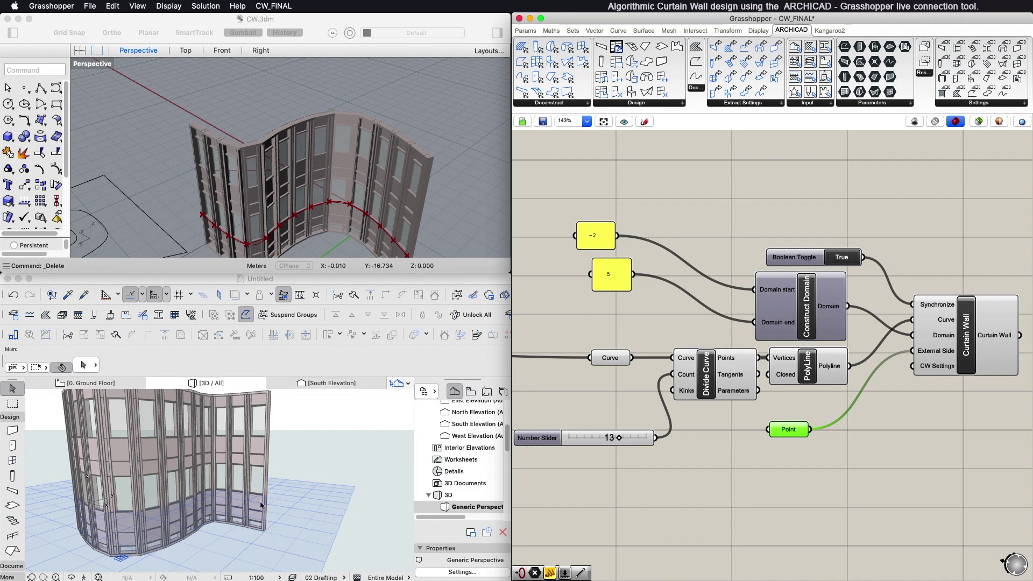
left_click(908, 454)
left_click(812, 367)
left_click(725, 450)
left_click_drag(619, 439, 582, 440)
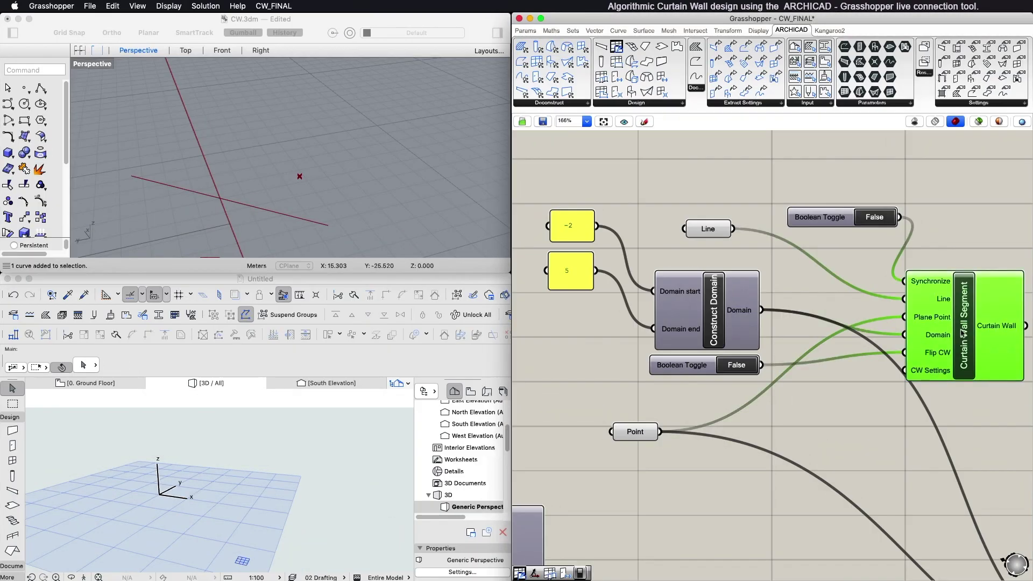
Check the Rhino line and plane point, then set the segment wall's Synchronize toggle to True
left_click(957, 233)
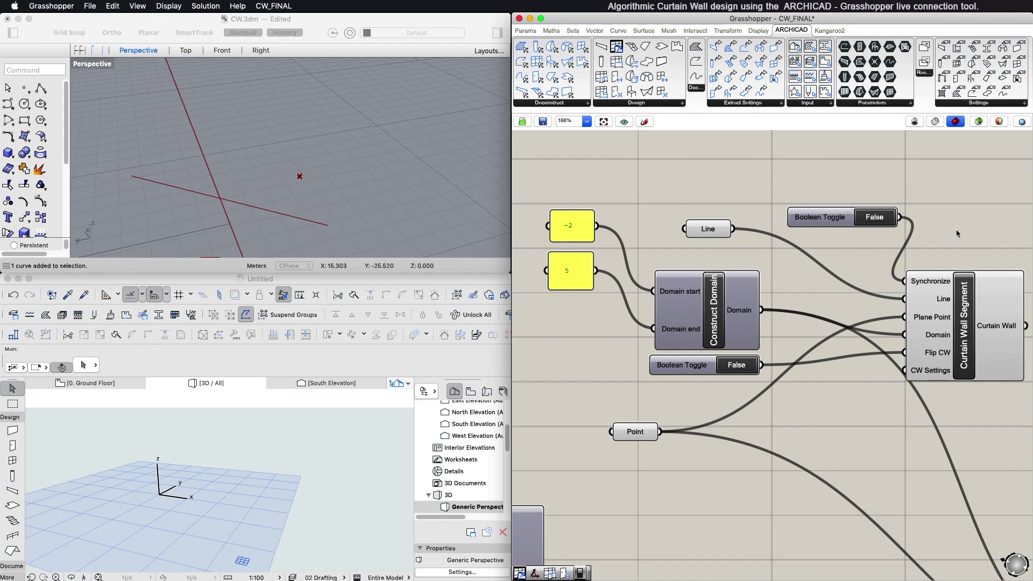
left_click(713, 230)
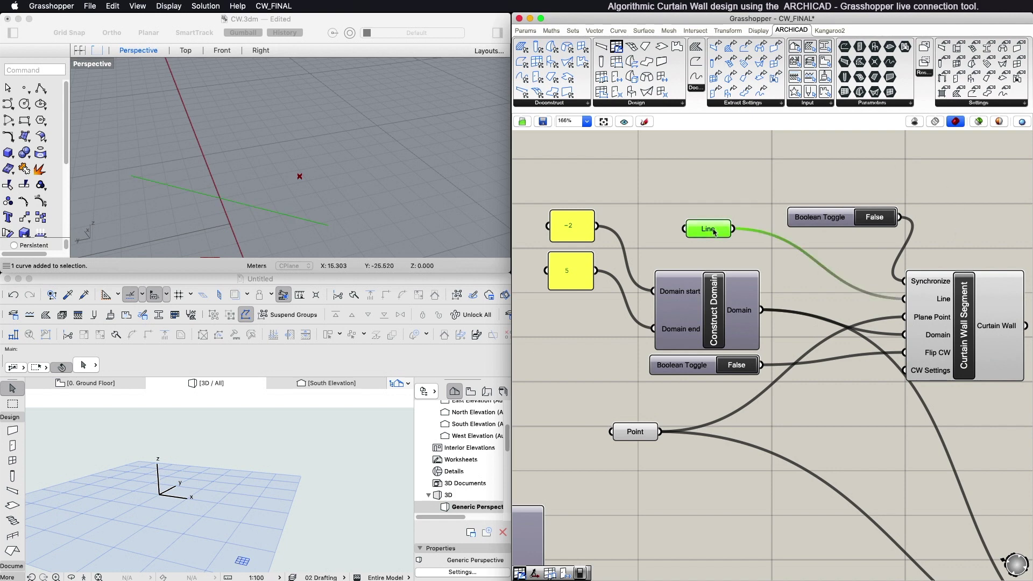
left_click(794, 288)
left_click(640, 435)
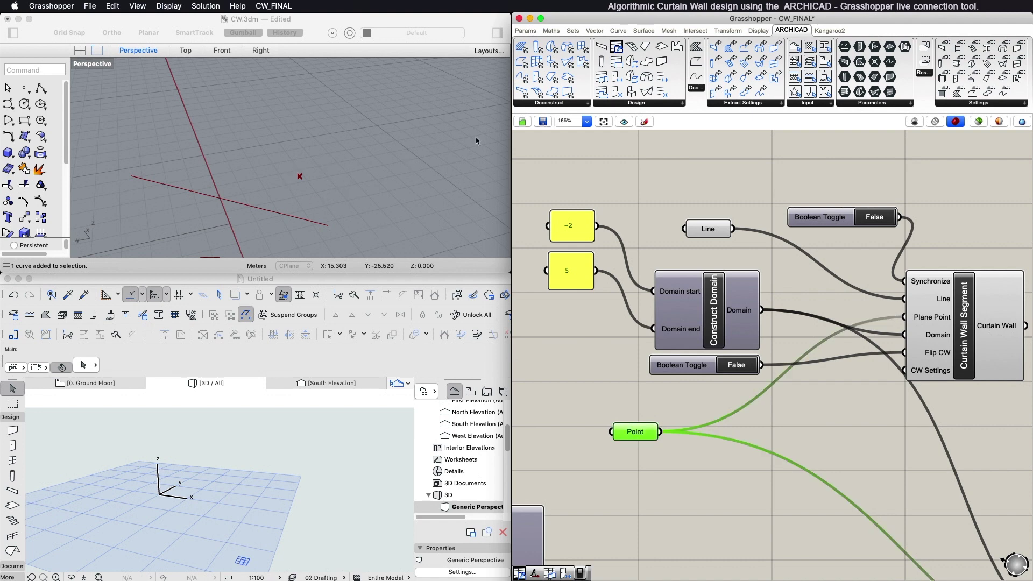
left_click(884, 222)
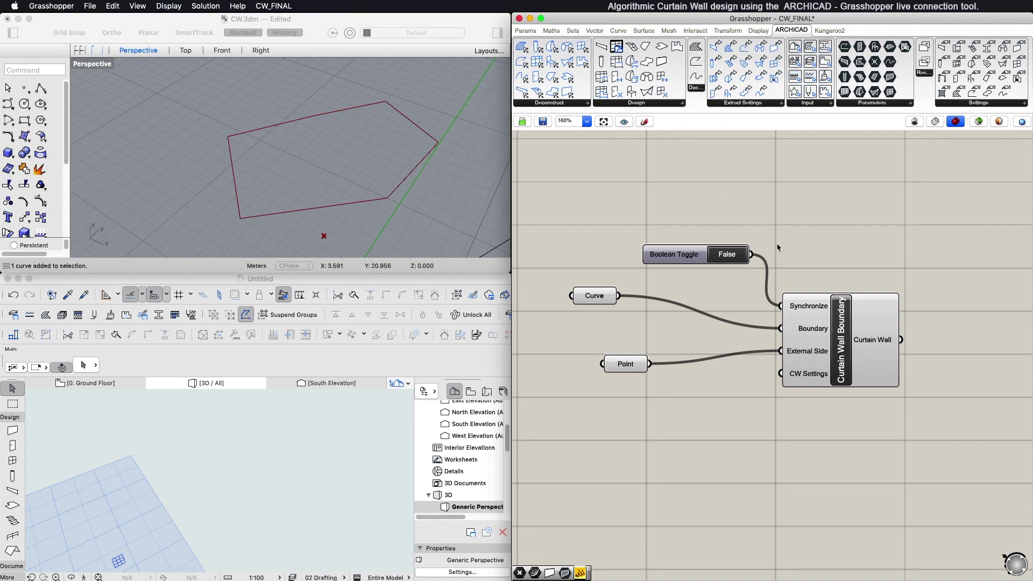
Set the Curtain Wall Boundary's Synchronize toggle to True, then check the boundary curve and external-side point
left_click(849, 354)
left_click(812, 227)
double_click(739, 260)
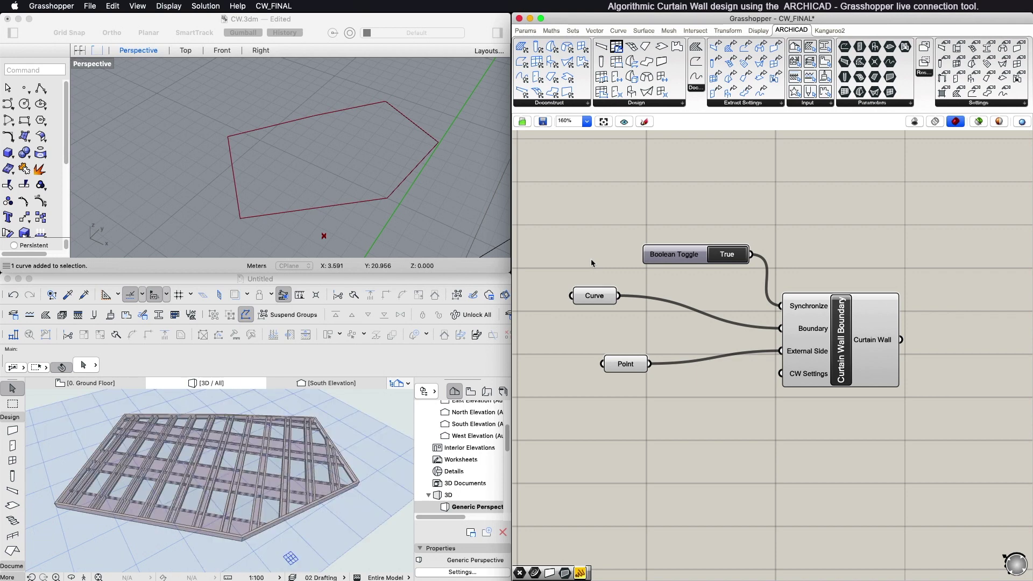
left_click(595, 298)
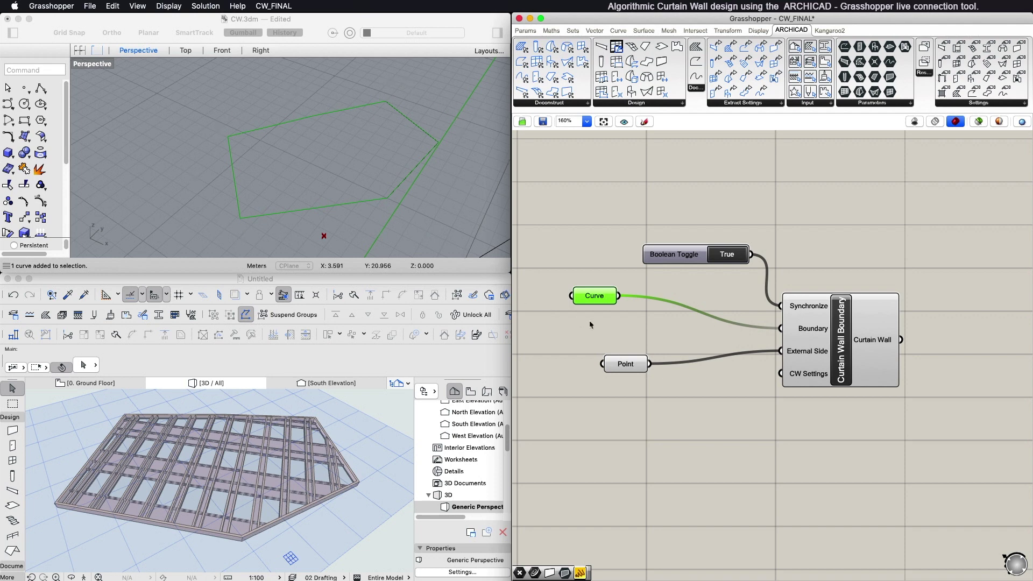
left_click(631, 366)
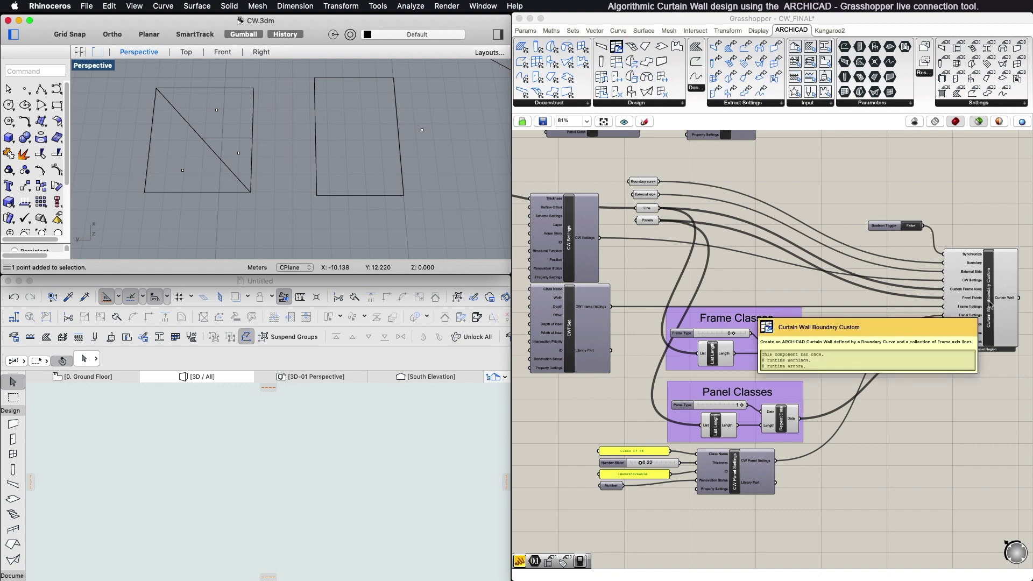
left_click(992, 304)
left_click(967, 228)
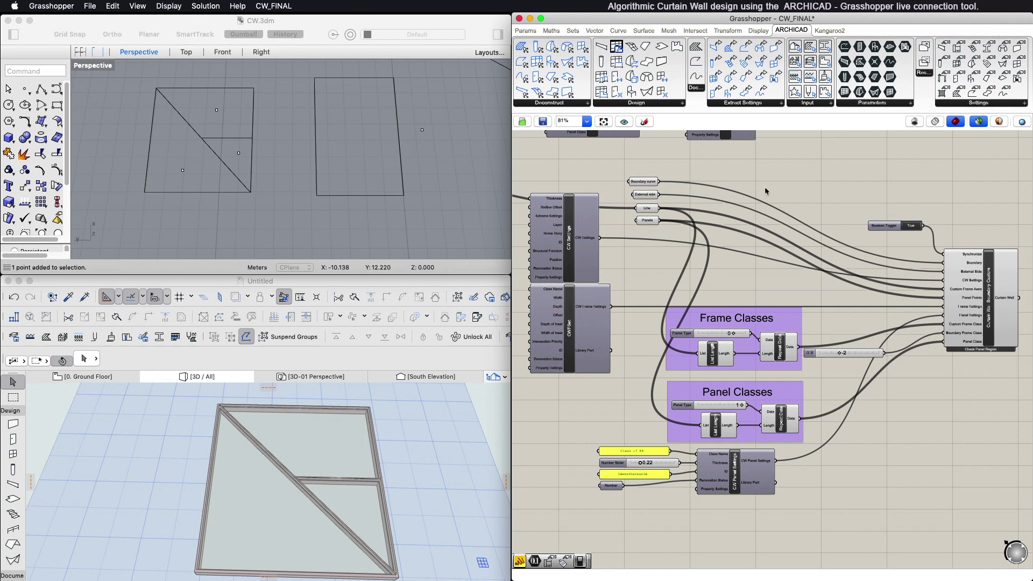
left_click(648, 211)
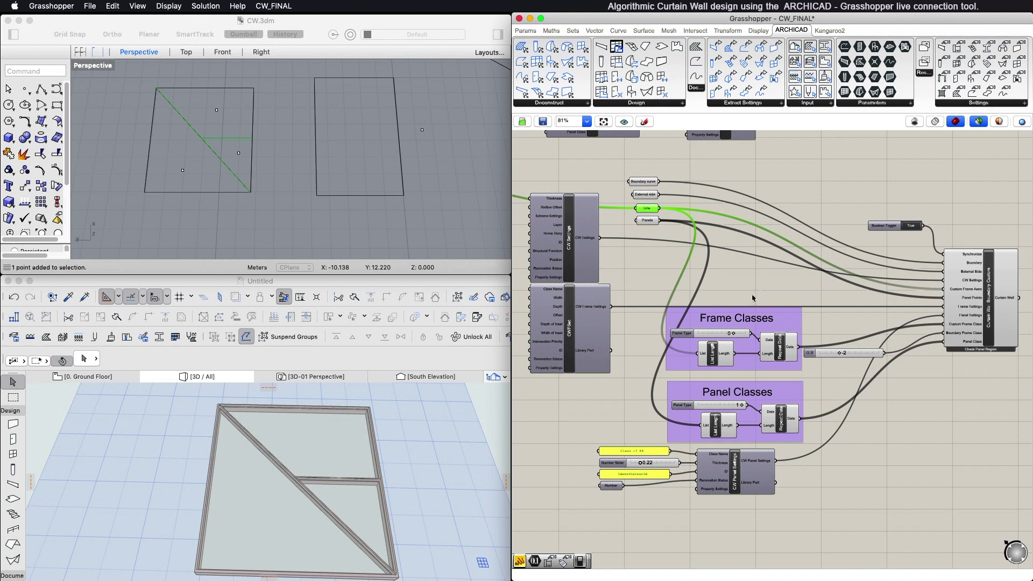
left_click(768, 272)
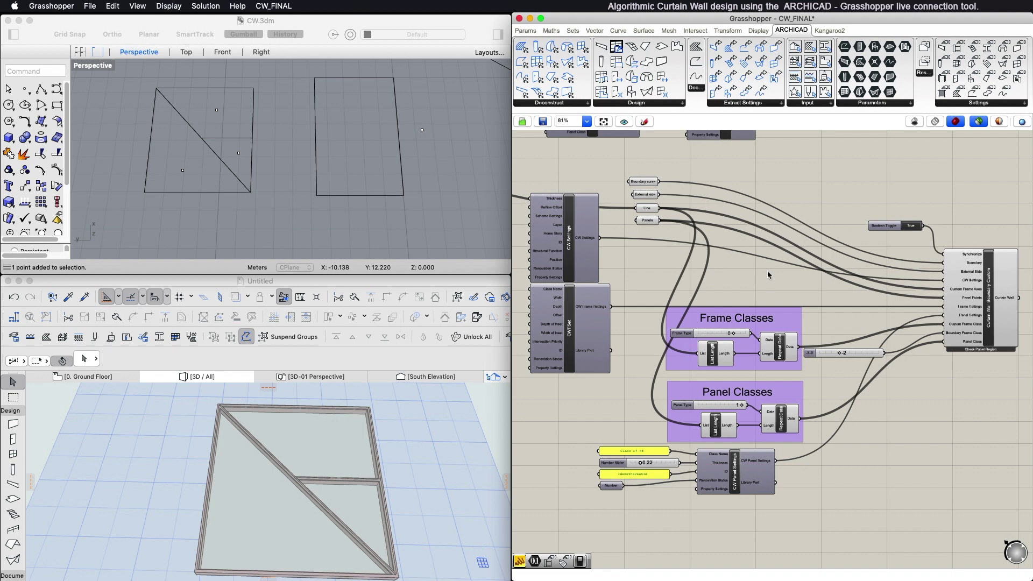
left_click(568, 241)
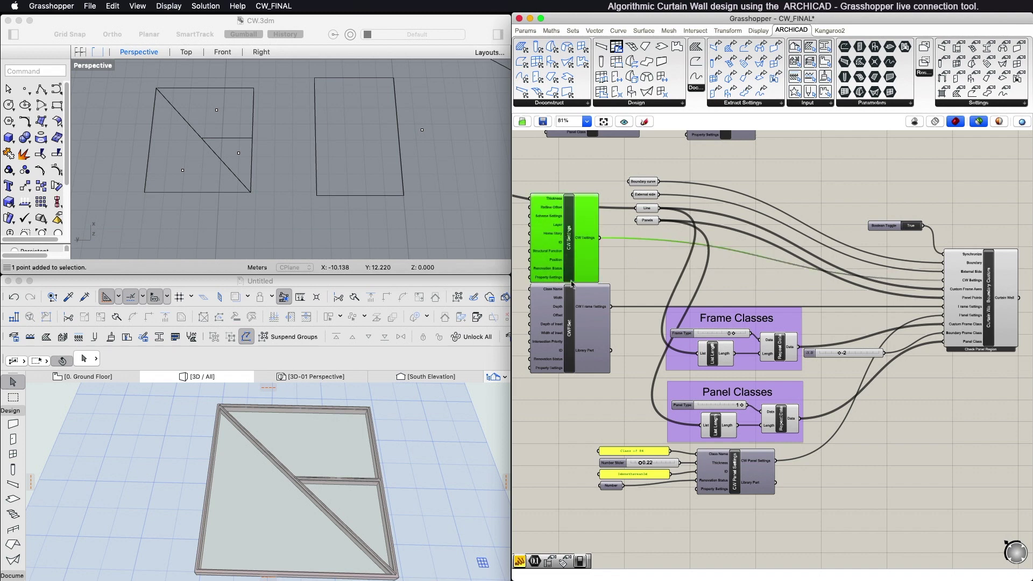
left_click(579, 329)
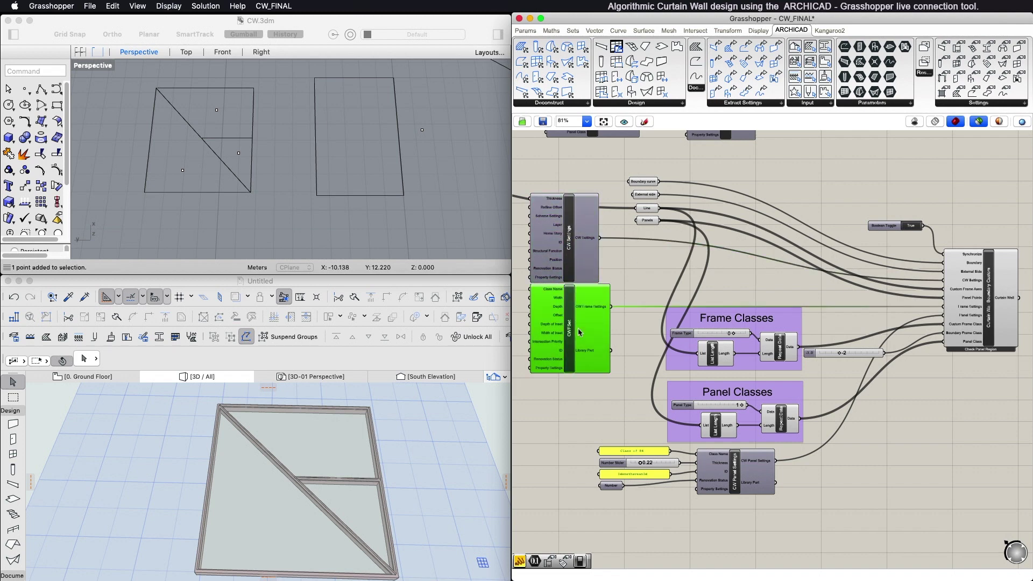
left_click(926, 401)
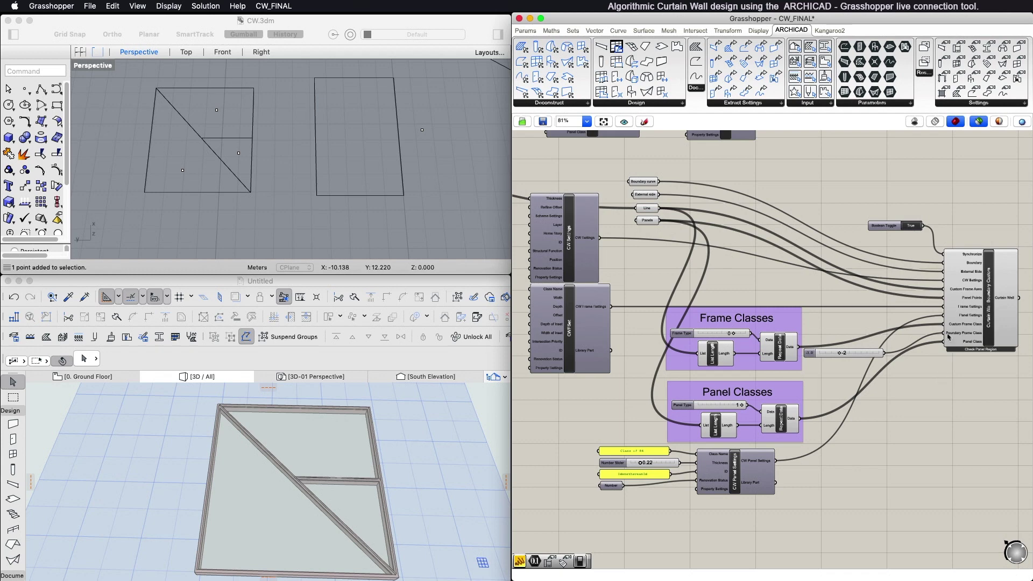
mouse_move(951, 327)
left_click(649, 221)
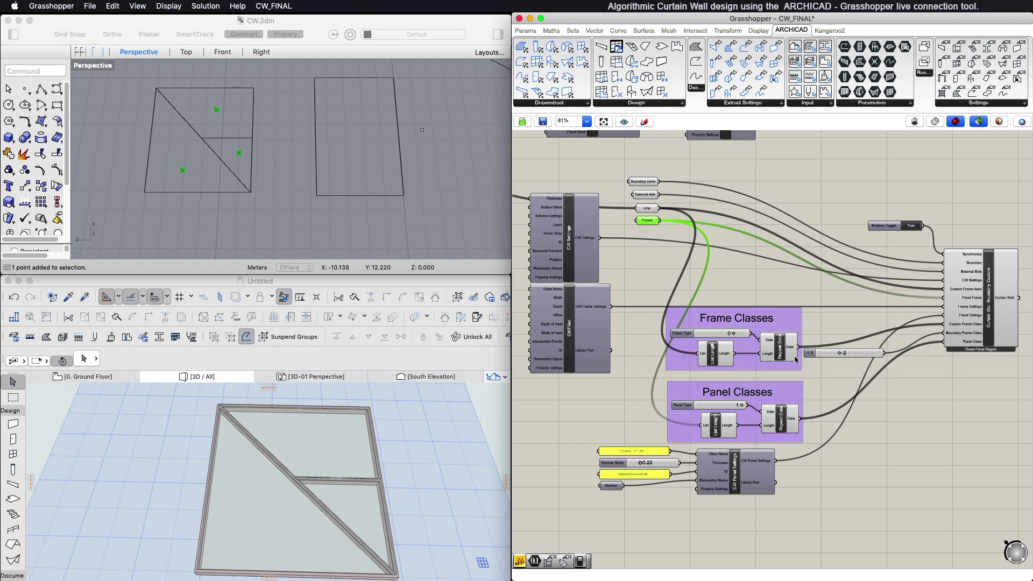
left_click(870, 433)
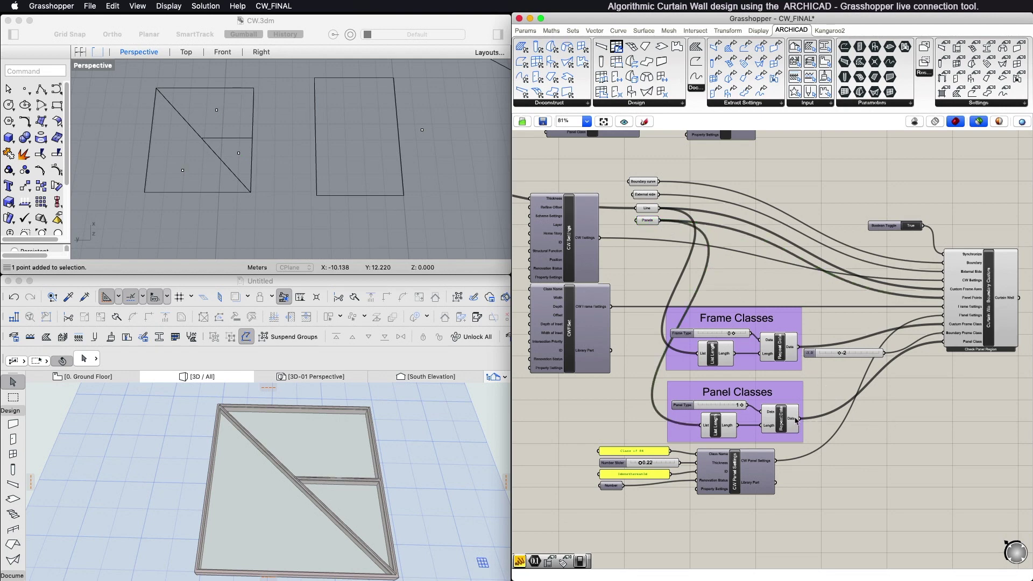
mouse_move(797, 421)
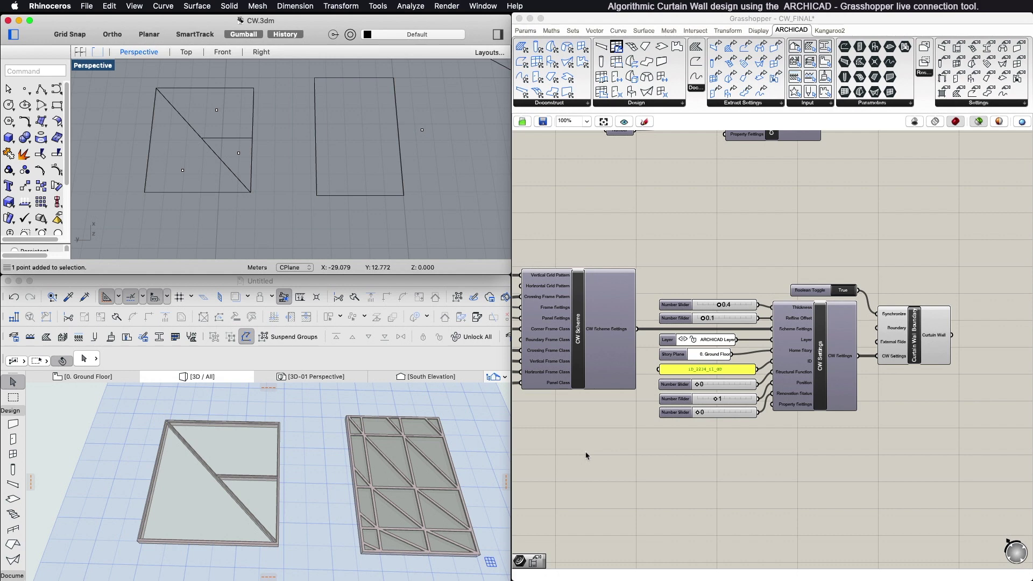
Select the CW Scheme component, then pan to the custom pattern panel and class groups
left_click(588, 329)
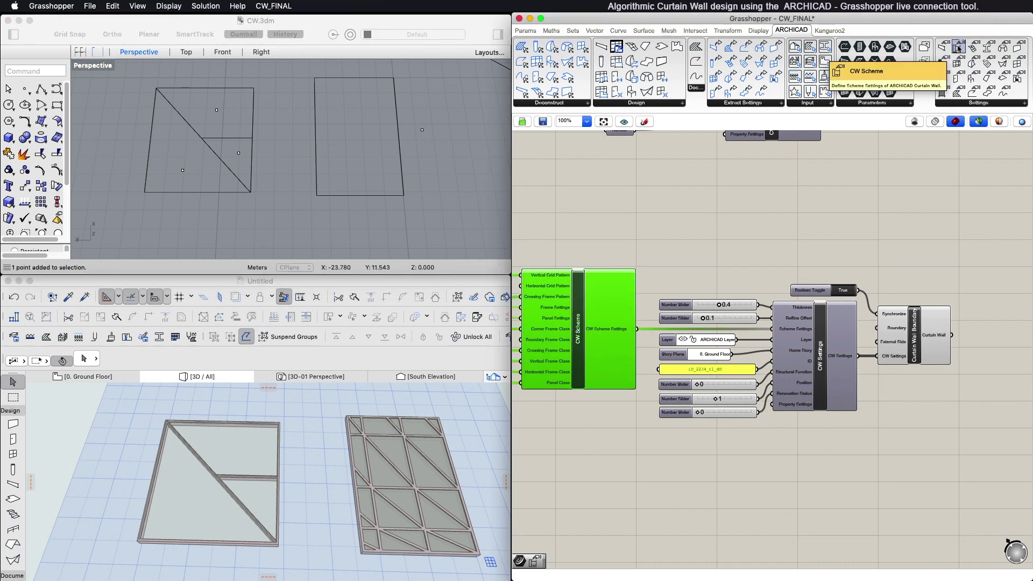
left_click(562, 236)
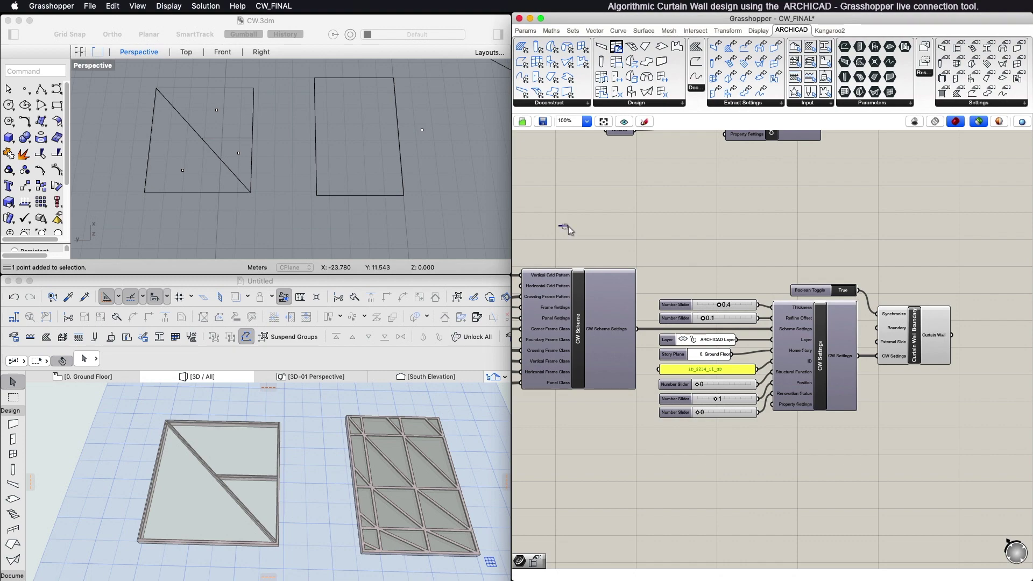
right_click_drag(581, 230, 957, 279)
left_click(564, 322)
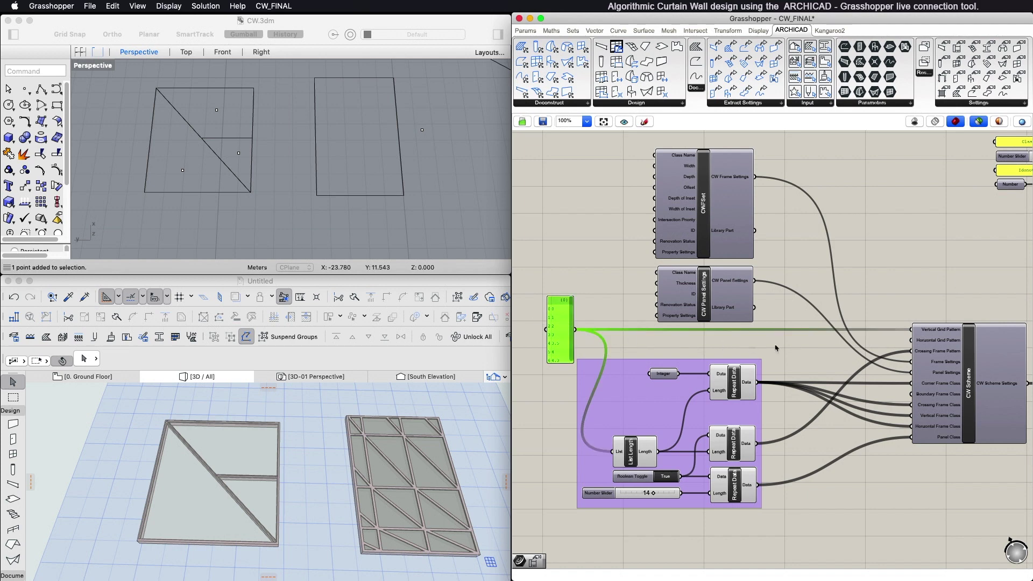
left_click(889, 269)
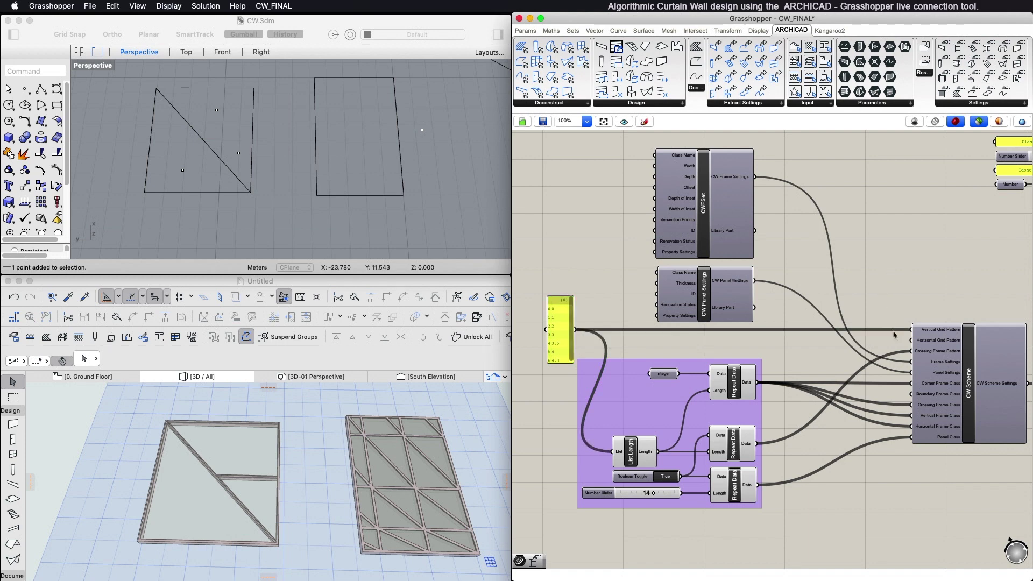
mouse_move(919, 357)
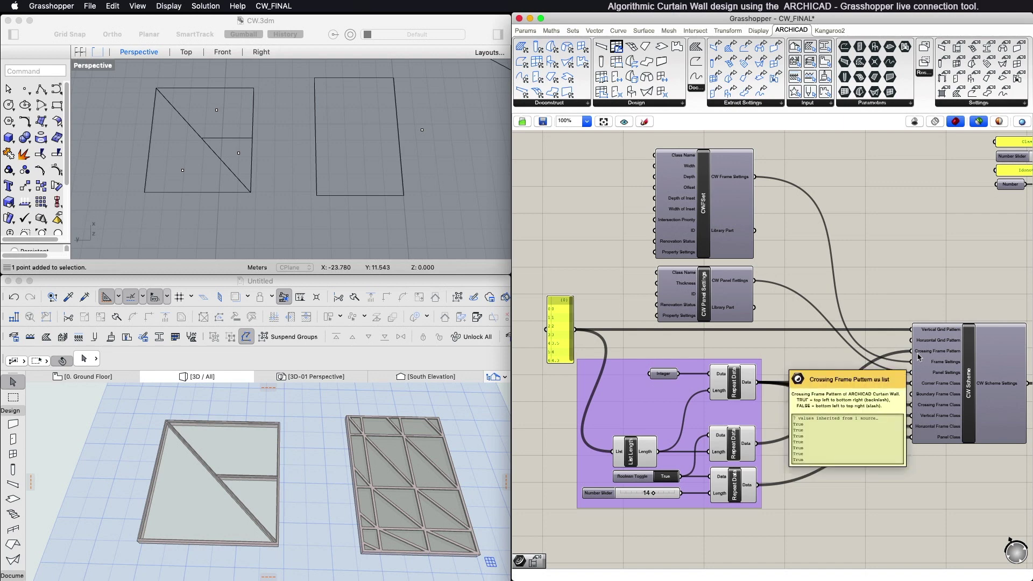
left_click(634, 479)
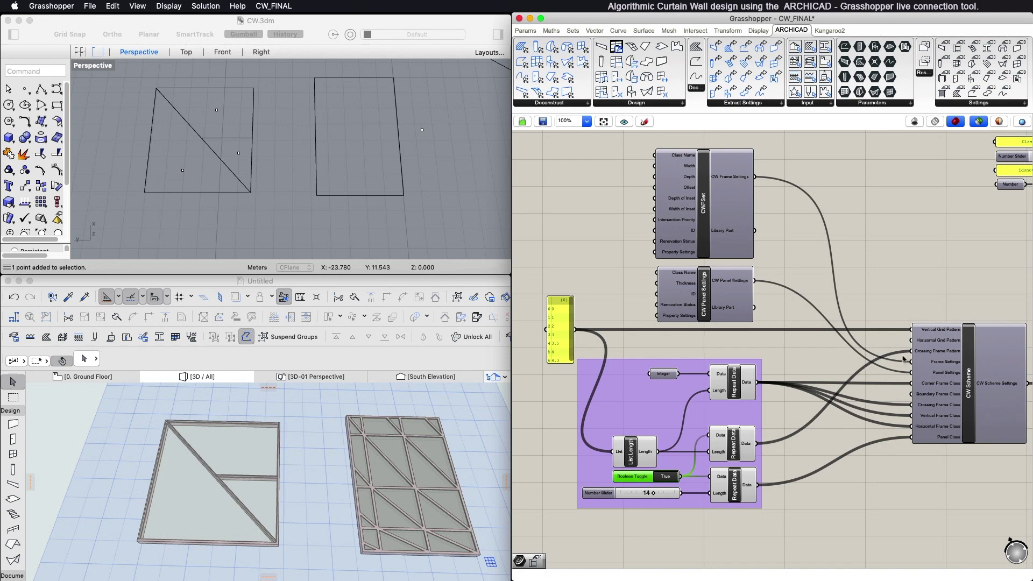
left_click(793, 363)
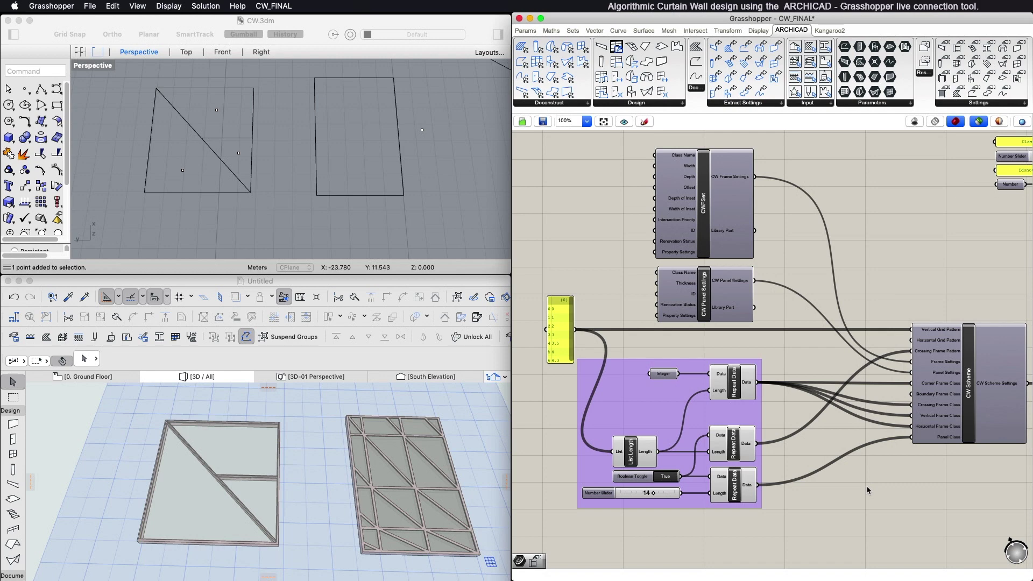
left_click(728, 216)
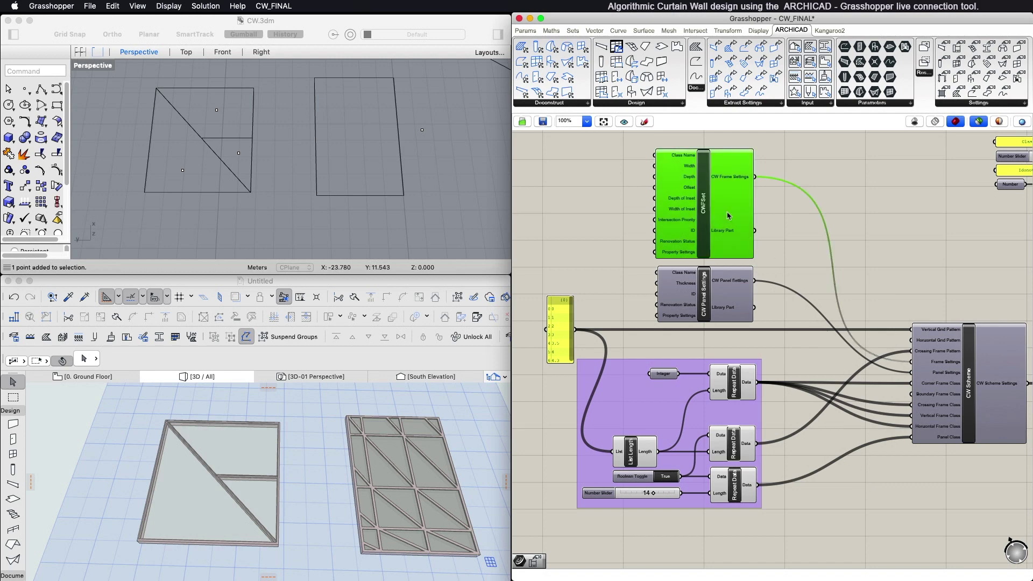
left_click(720, 293)
left_click(872, 278)
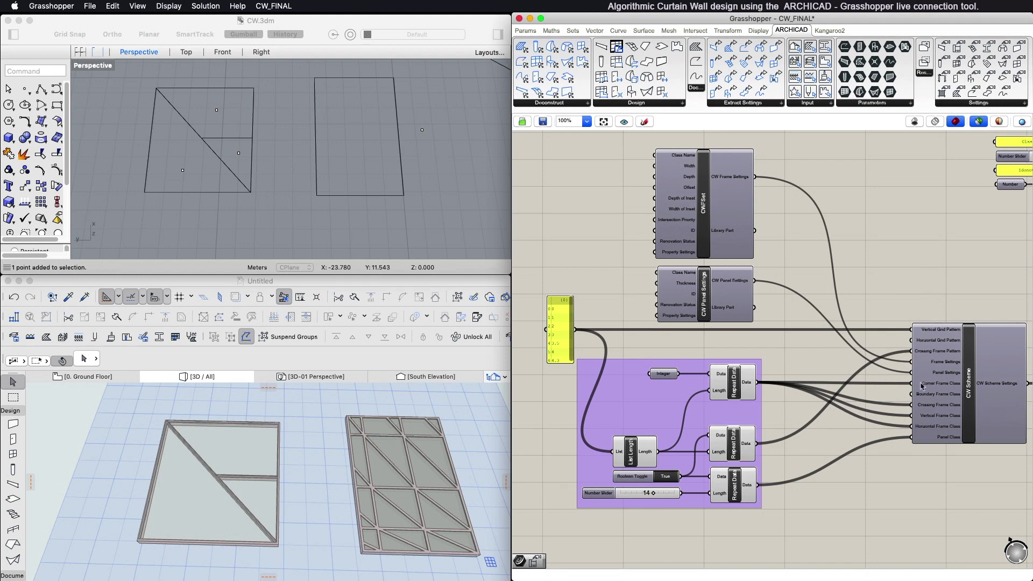
mouse_move(920, 387)
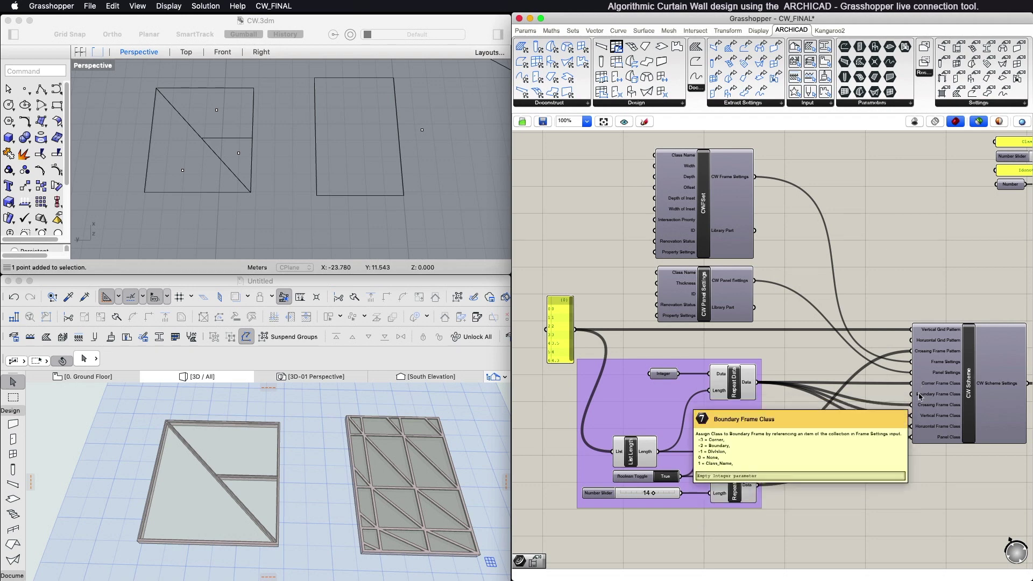